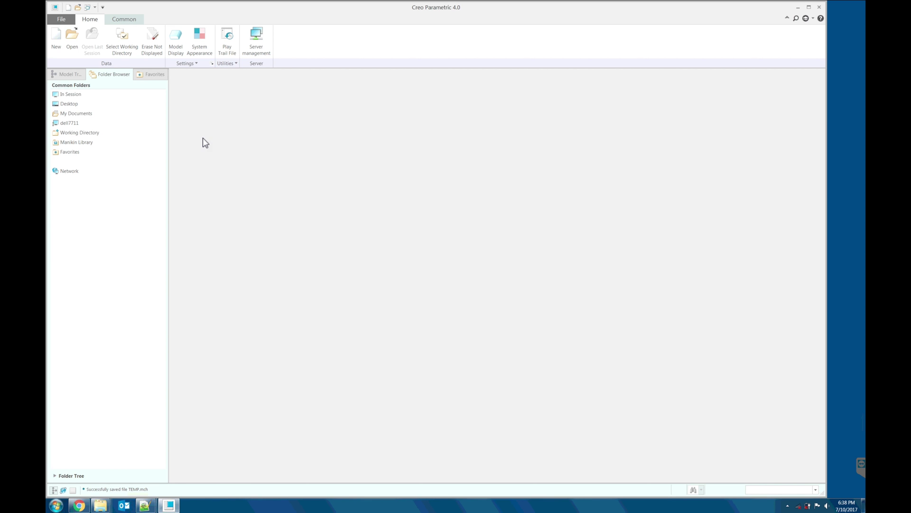
Step: Open the Environment category of Creo Options and launch the ModelCHECK configuration settings
click(61, 19)
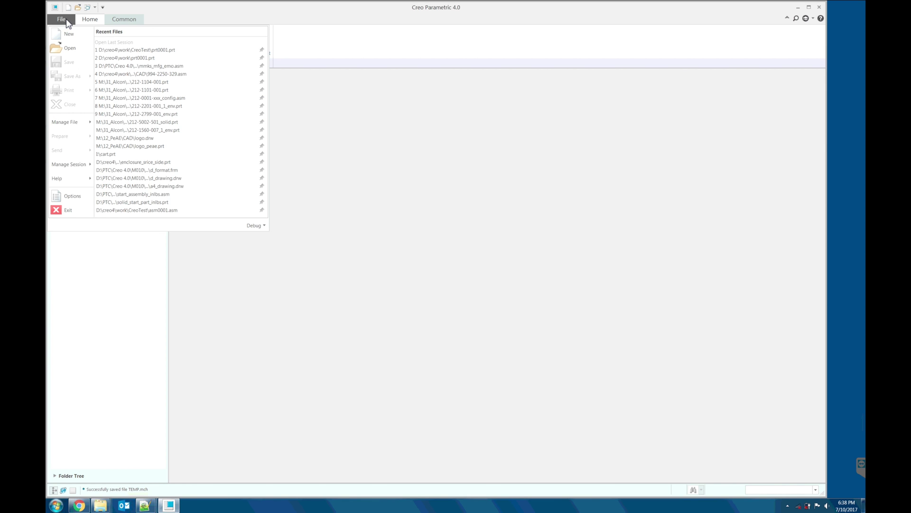
click(72, 196)
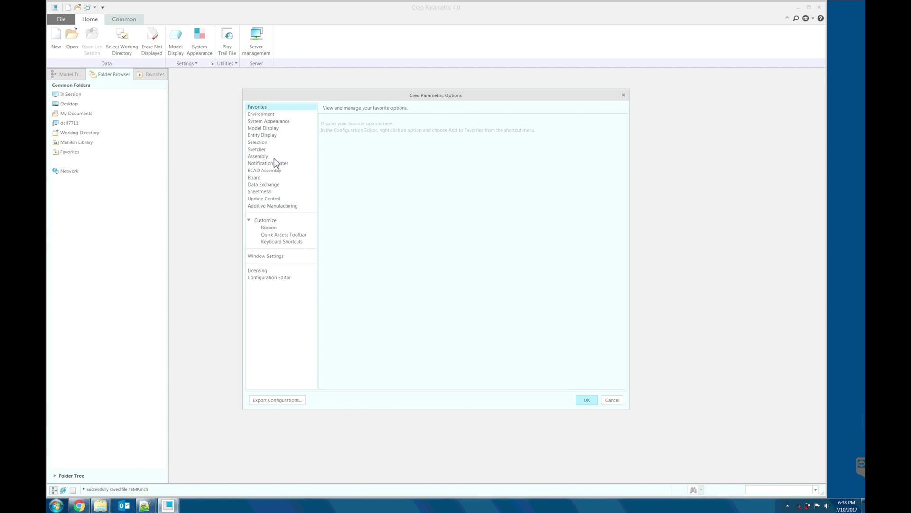
click(272, 115)
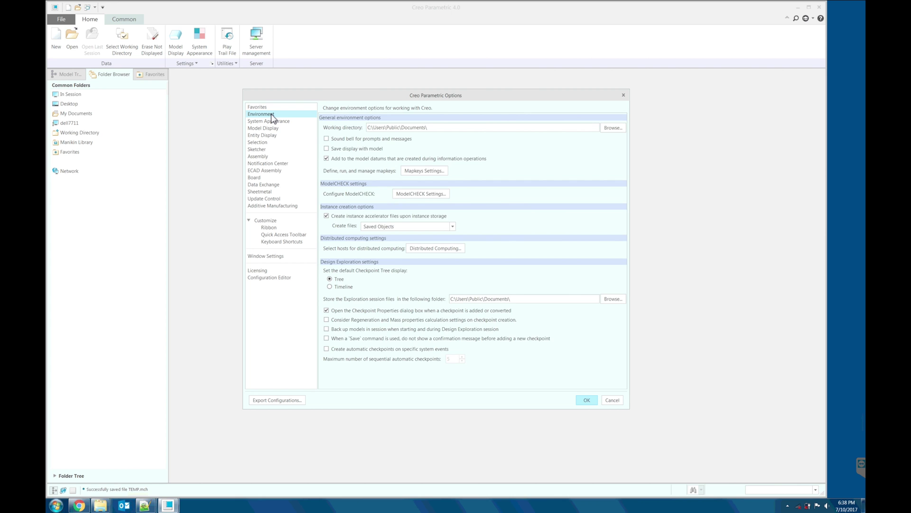
click(426, 199)
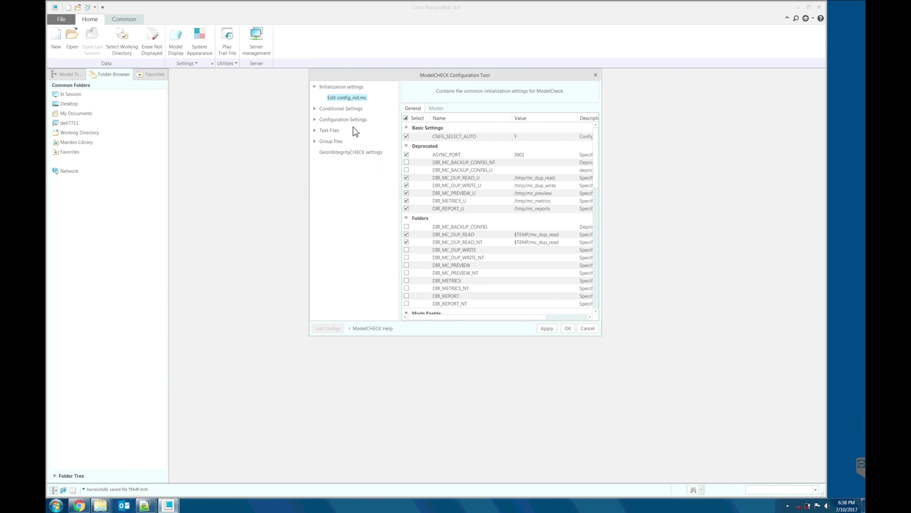
Step: Save default_checks.mch from Configuration Settings > Check files as a copy named temp.mch
click(315, 119)
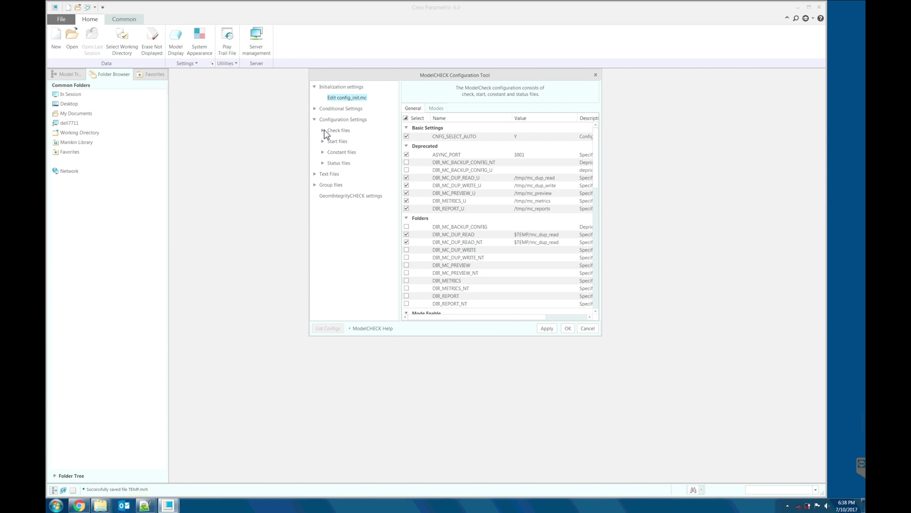
click(324, 130)
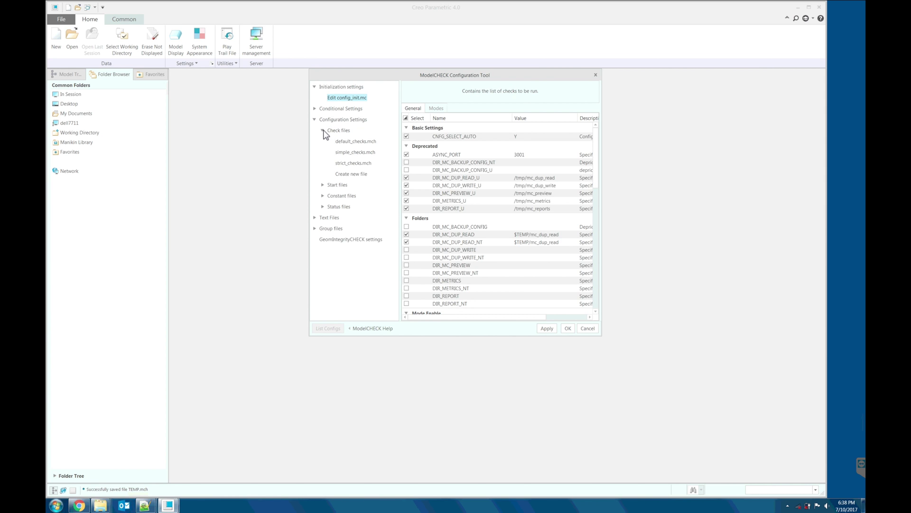
click(350, 142)
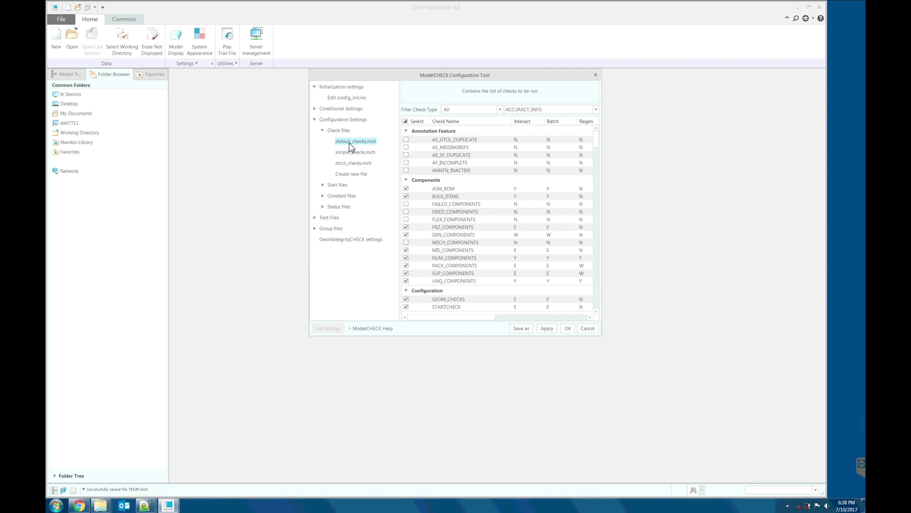
right_click(349, 143)
click(519, 329)
click(520, 329)
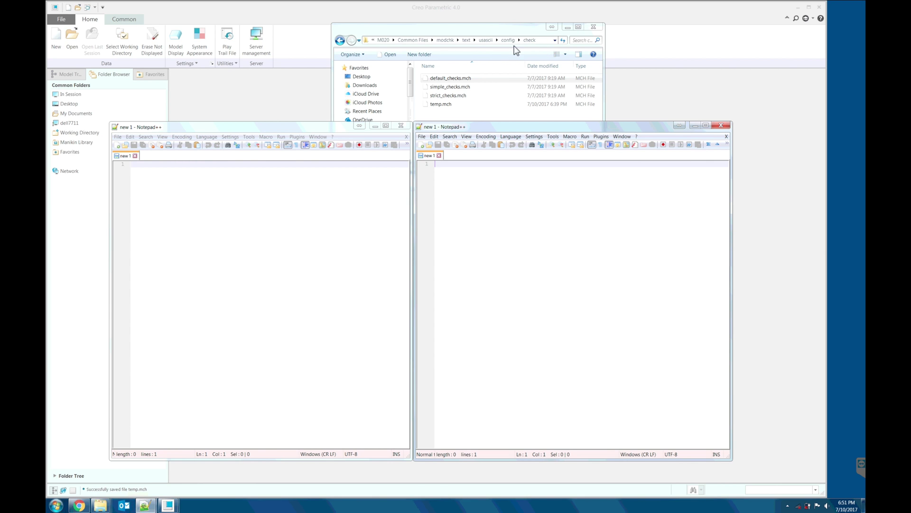
Step: Load temp.mch and default_checks.mch into two side-by-side Notepad++ windows for comparison
click(542, 40)
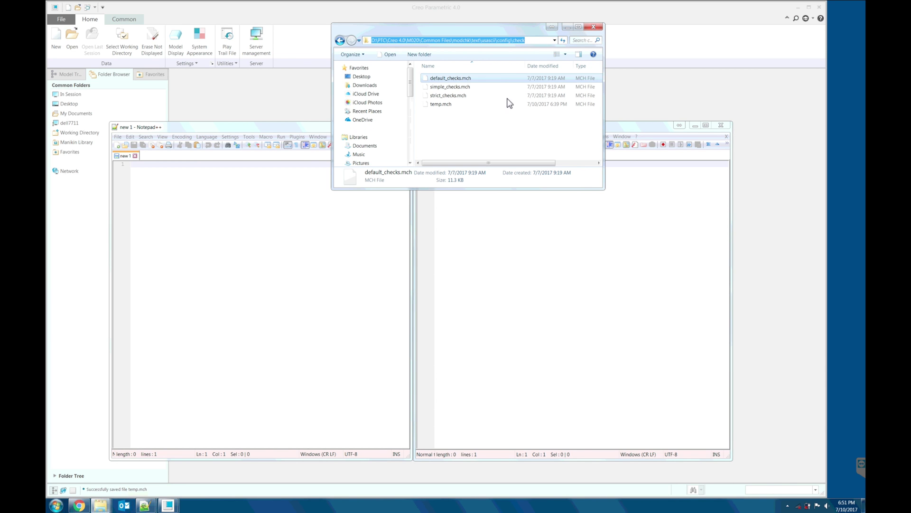
click(440, 115)
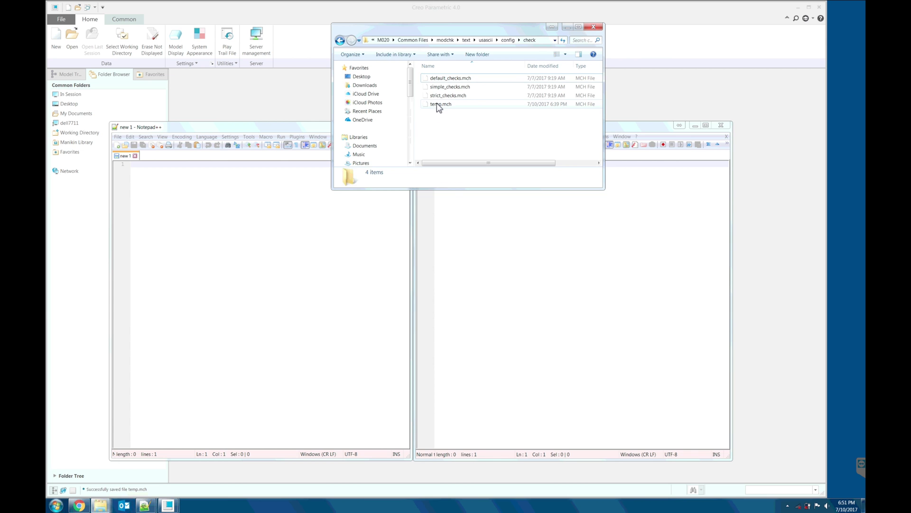
drag(439, 105, 537, 260)
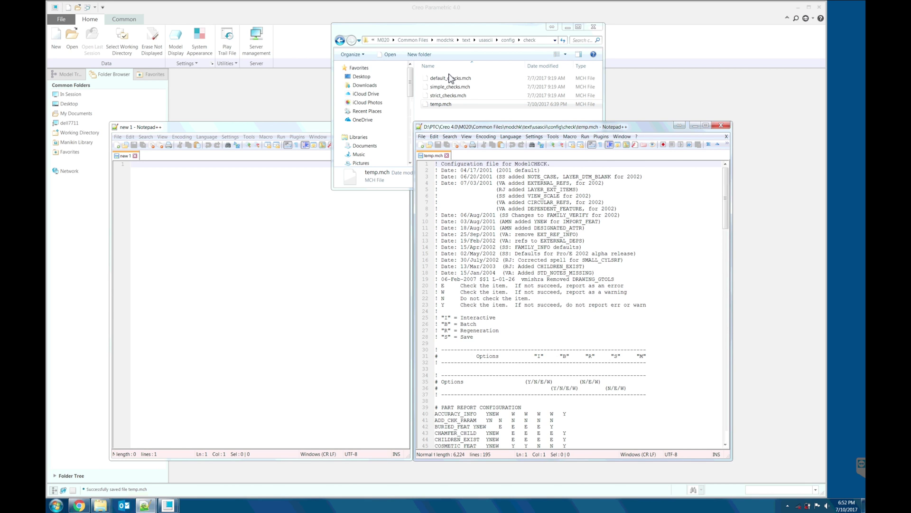
drag(451, 79, 283, 233)
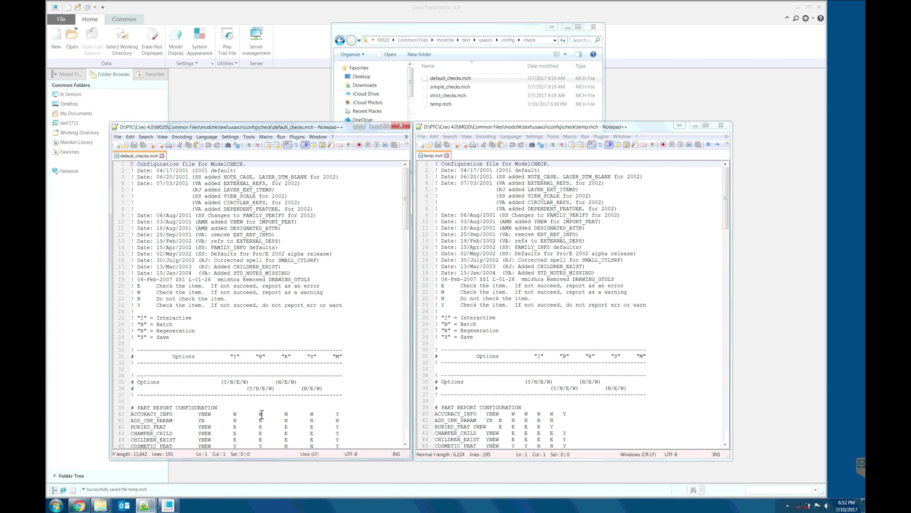
click(555, 332)
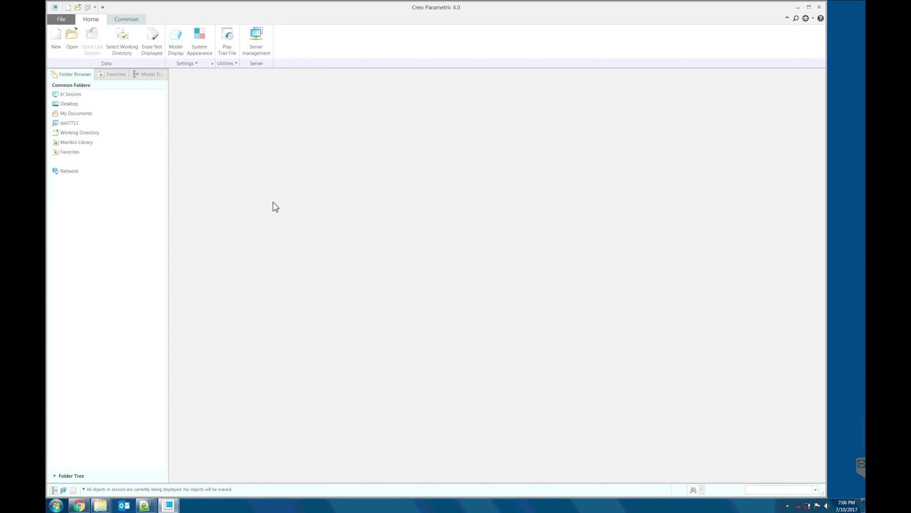
Step: Import 91251A051.STEP from the Public Documents folder into Creo as a part
click(102, 507)
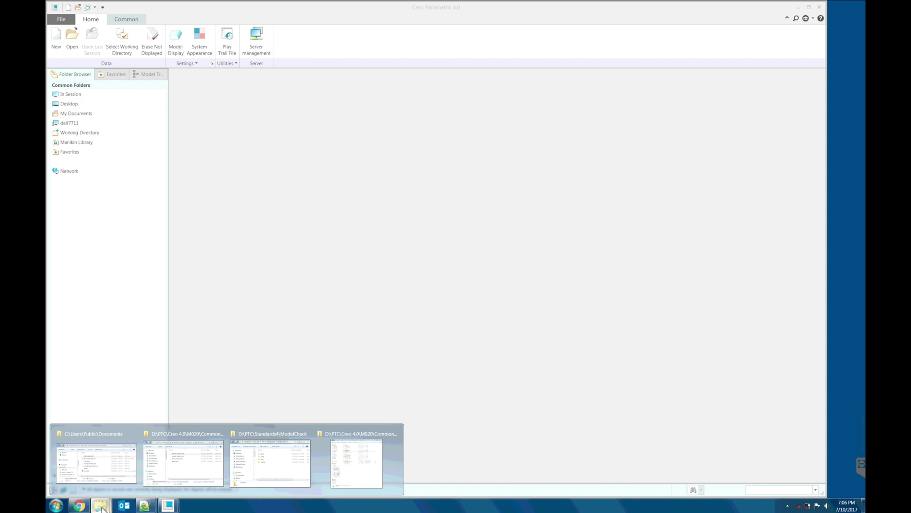
click(103, 474)
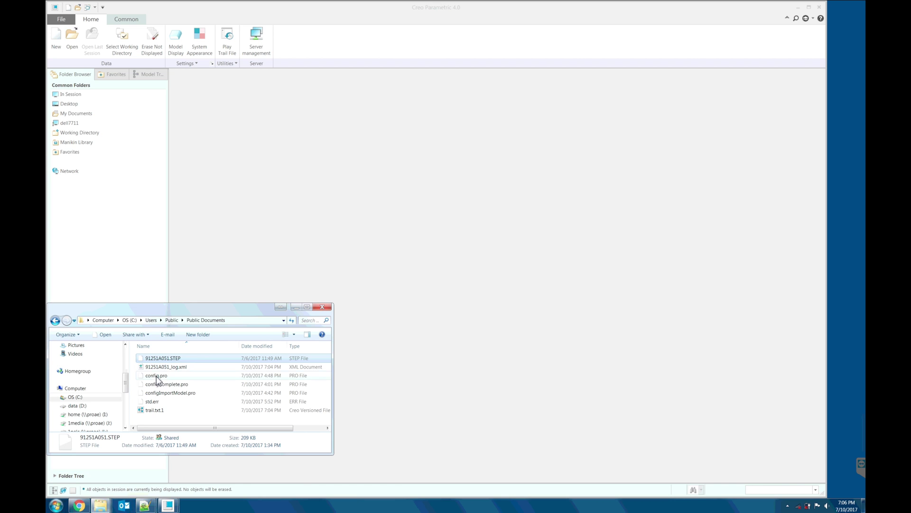
drag(366, 274, 366, 274)
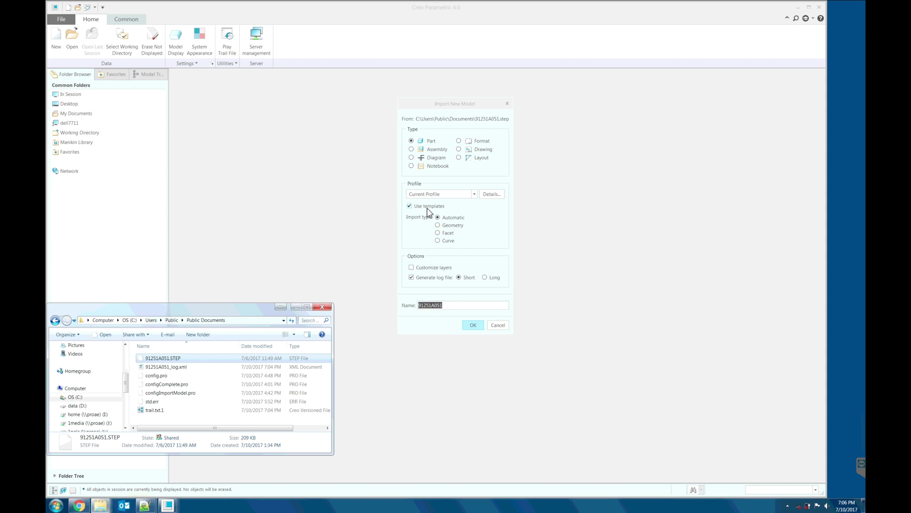
click(473, 326)
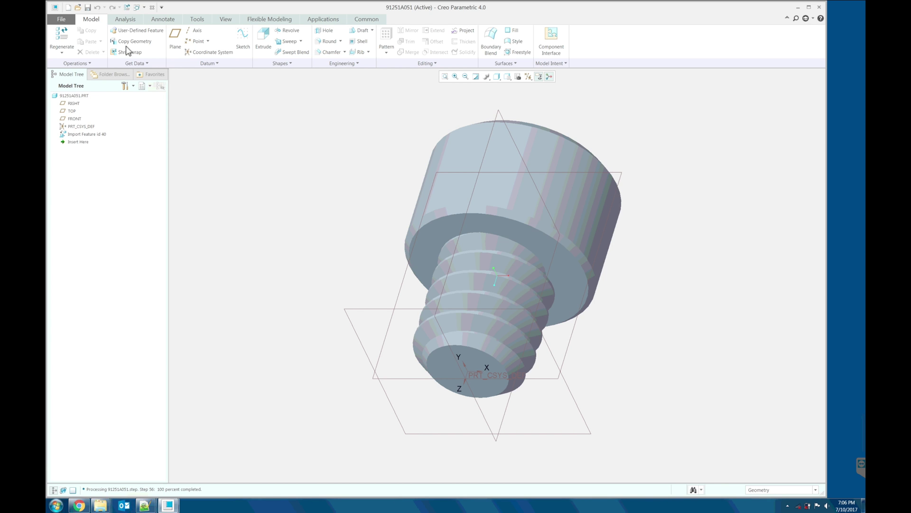
Step: Run ModelCHECK Interactive on 91251a051.prt, which reports 26 short edges and two warnings
click(61, 18)
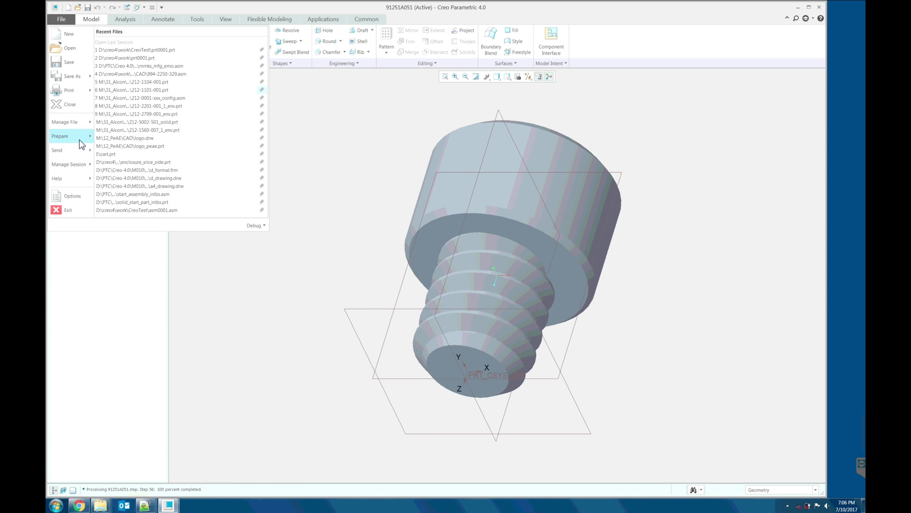
mouse_move(80, 140)
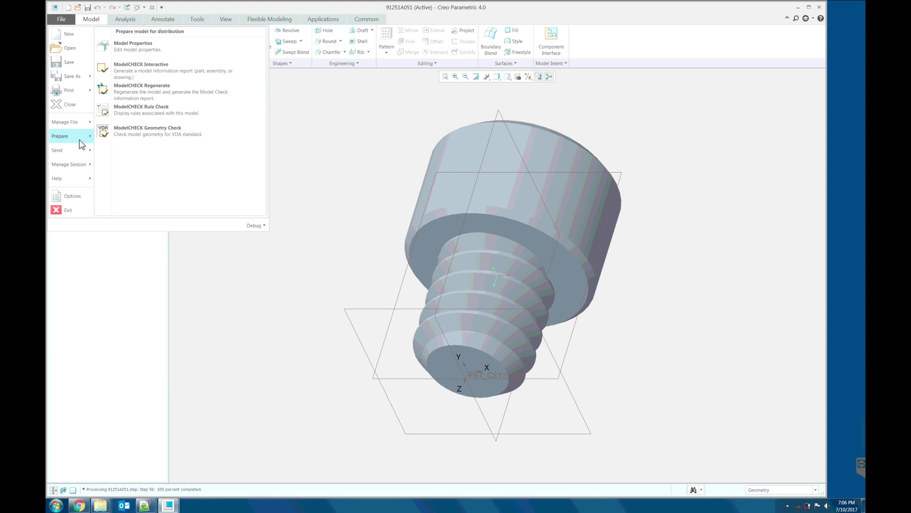
click(141, 67)
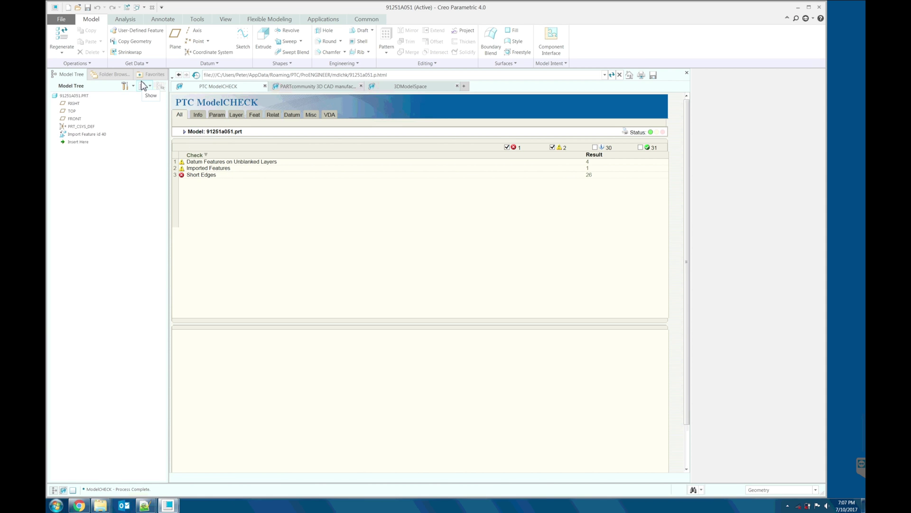
Step: Switch to the Layer Tree, hide every layer of 91251A051.PRT, and save the layer status
click(142, 87)
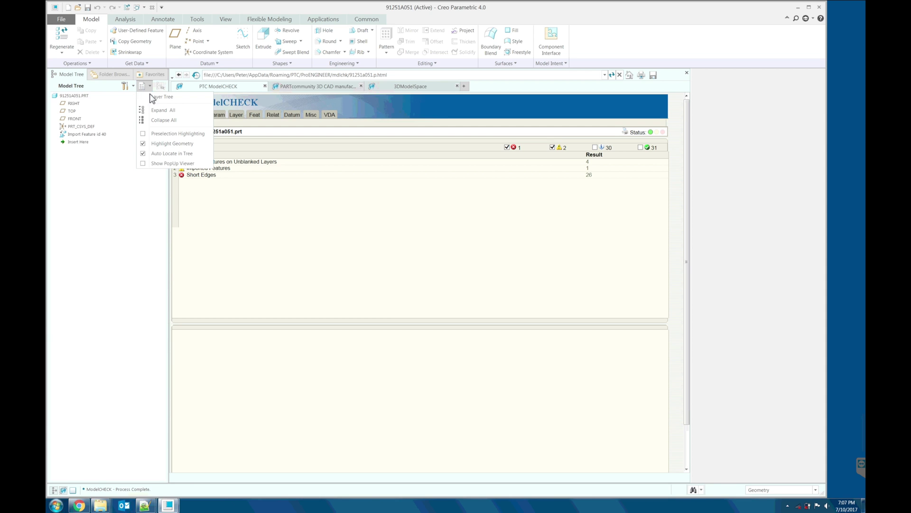
click(161, 98)
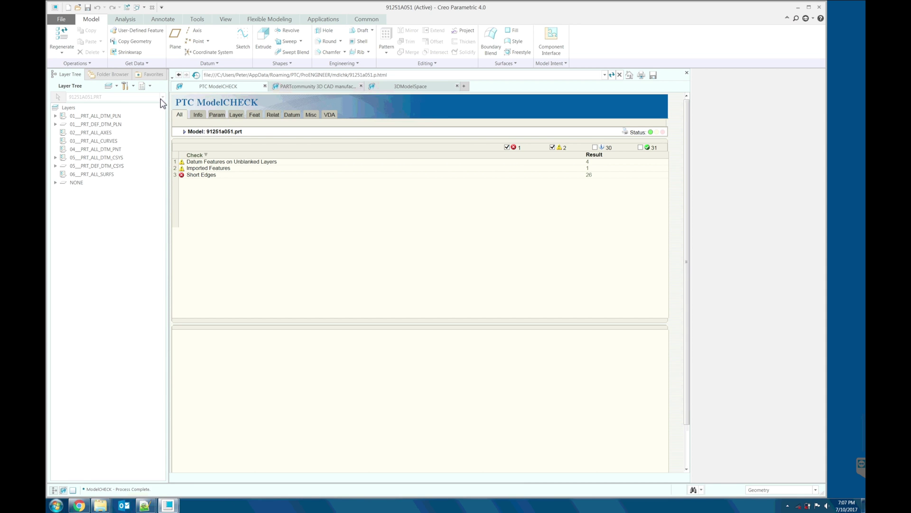
click(66, 109)
right_click(66, 110)
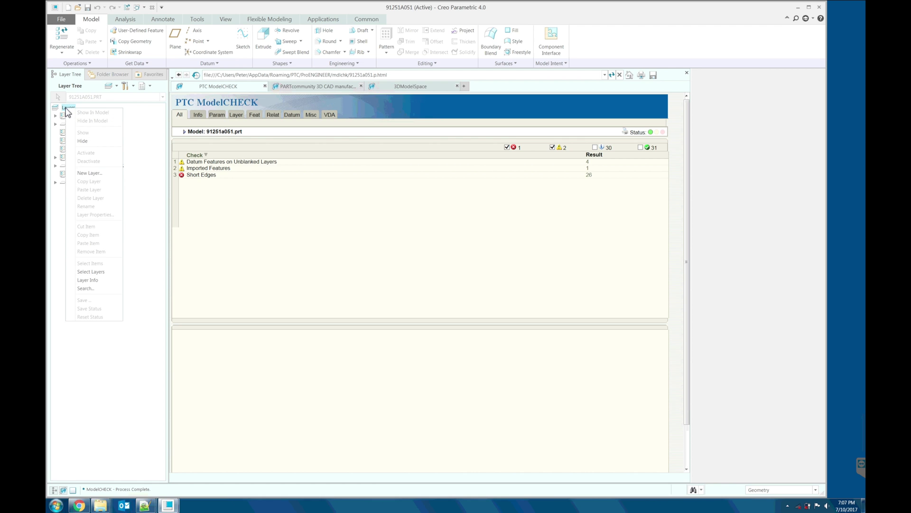
click(82, 141)
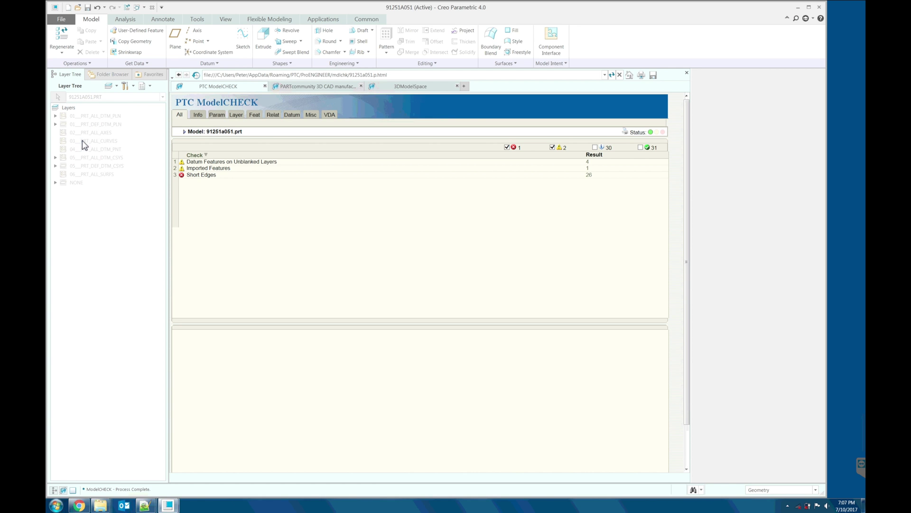
right_click(89, 198)
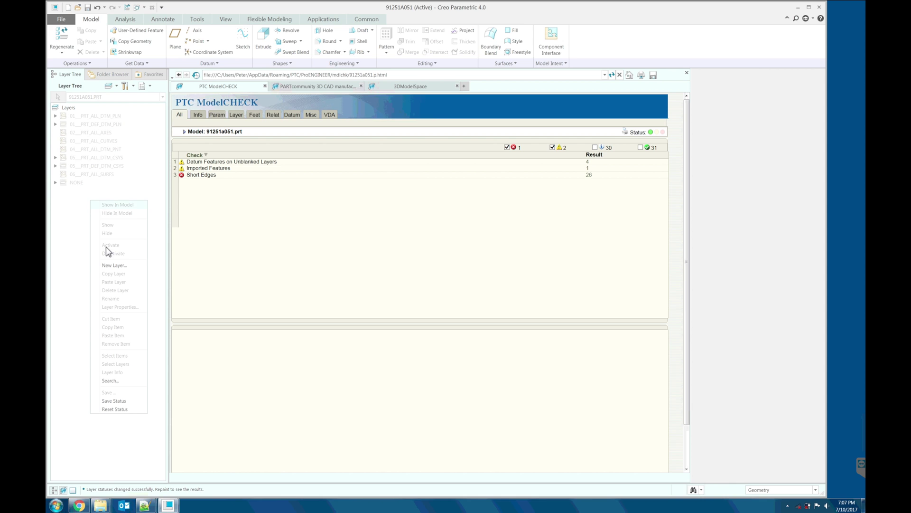
click(121, 400)
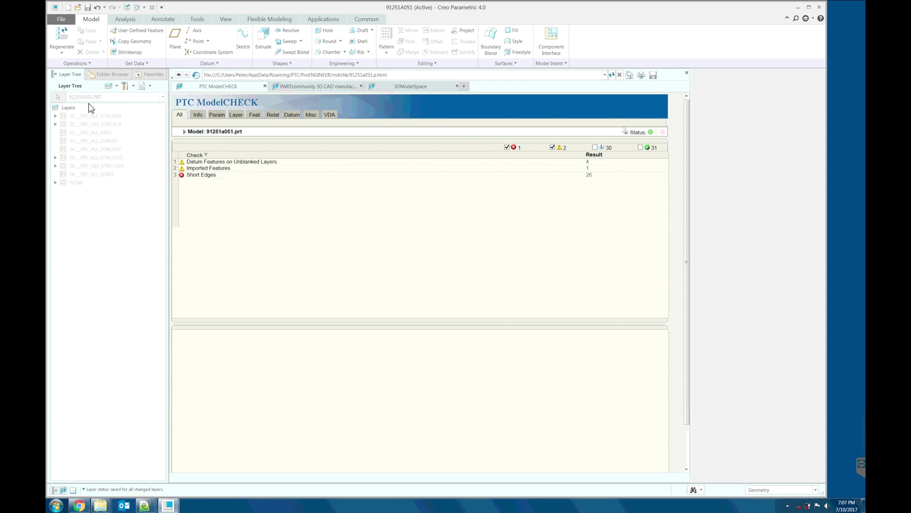
Step: Rerun ModelCHECK Interactive on 91251A051 from File > Prepare
click(67, 22)
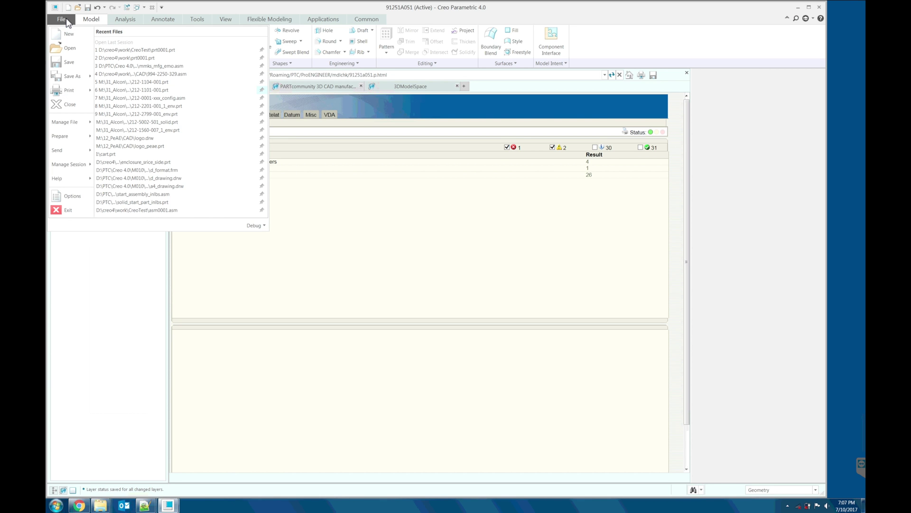
mouse_move(63, 142)
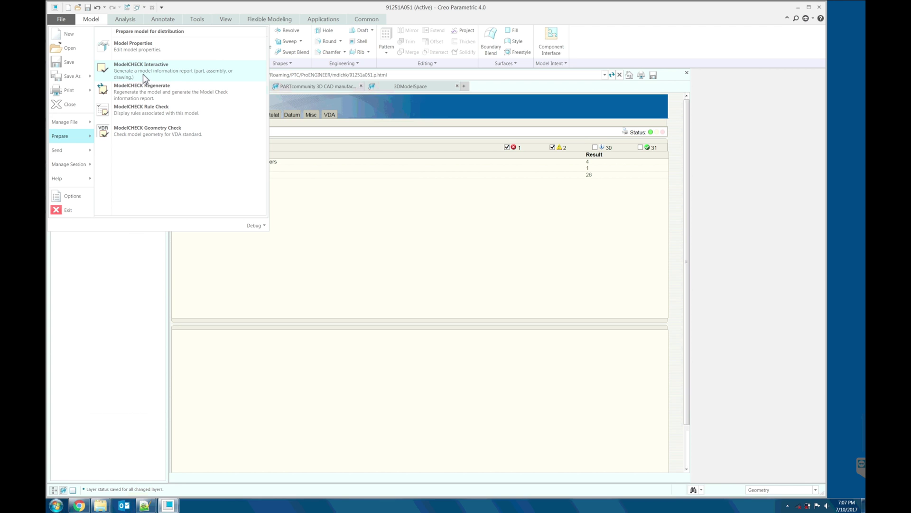
click(143, 74)
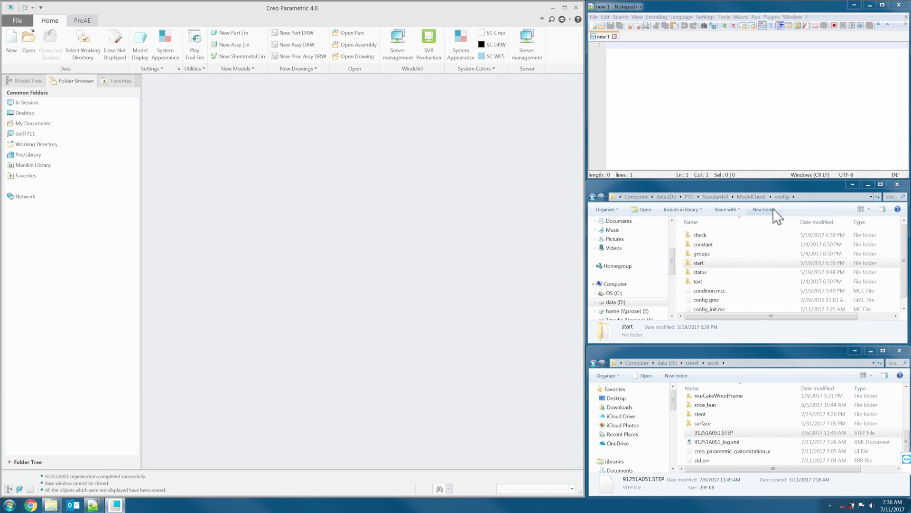
Step: Open the start folder under ModelCheck\config and load proae_start.mcs into Notepad++
click(814, 197)
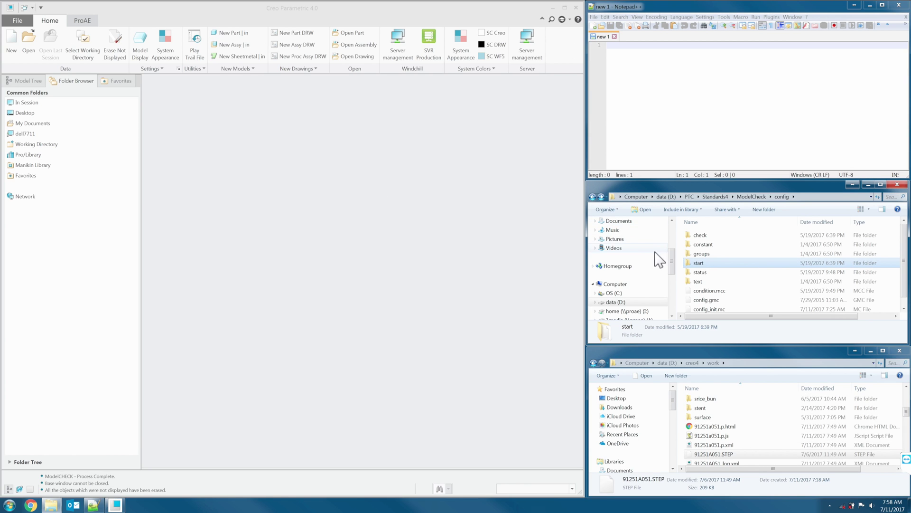
double_click(698, 264)
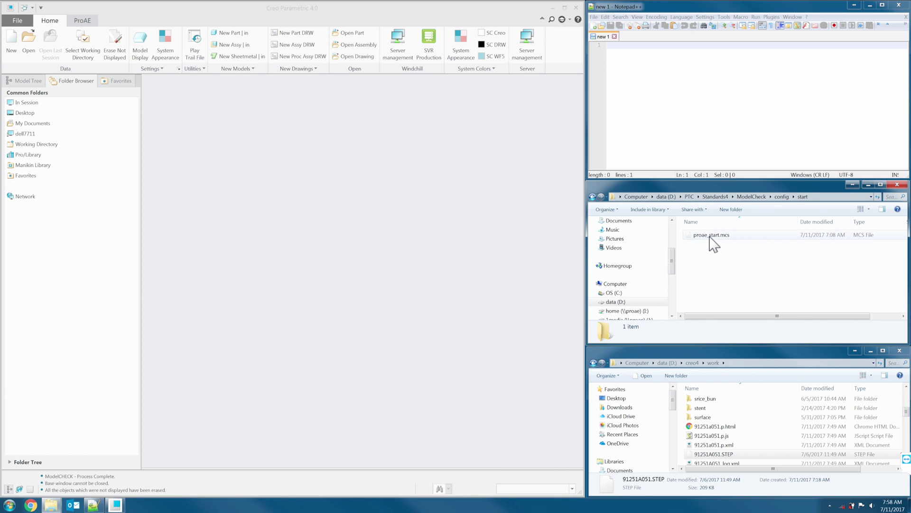
drag(711, 237, 710, 121)
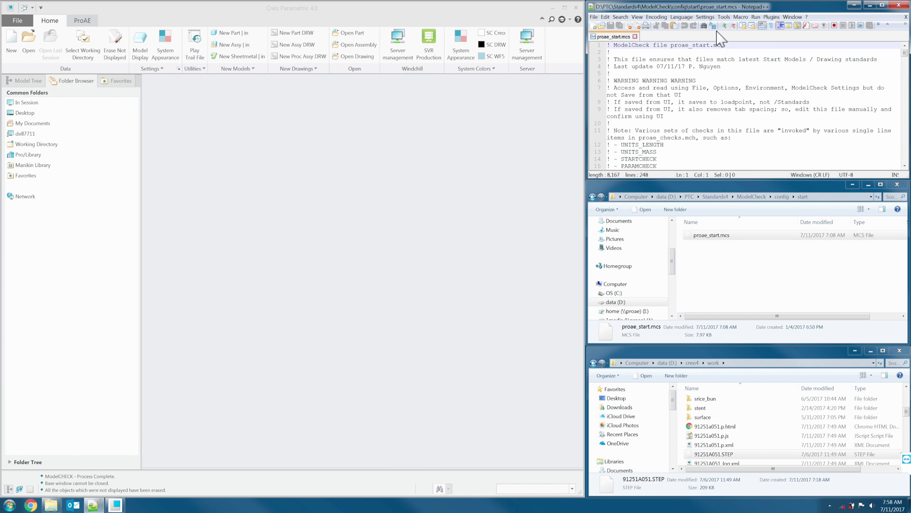
double_click(731, 6)
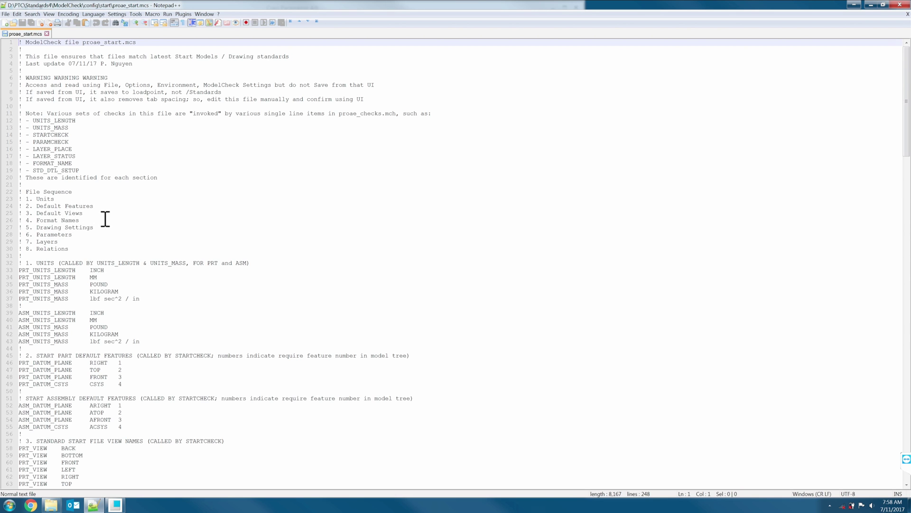
scroll(105, 219, down, 4)
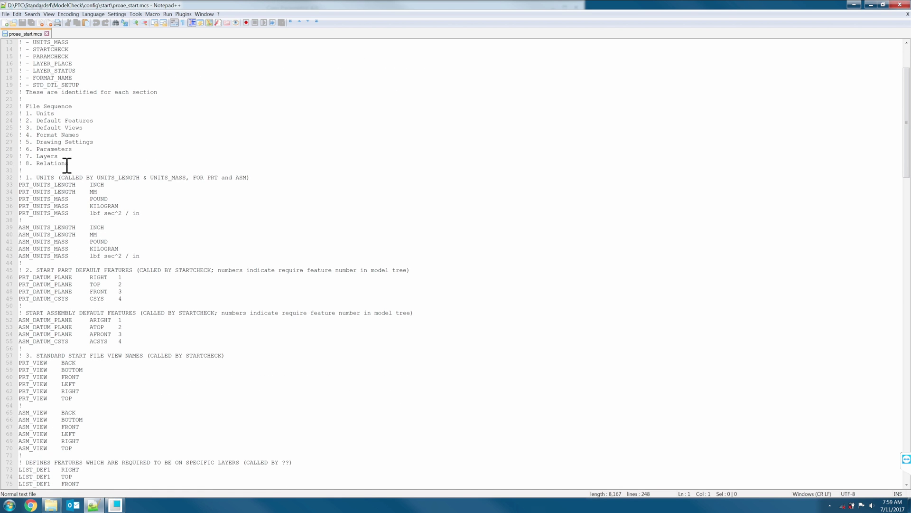
scroll(88, 212, down, 8)
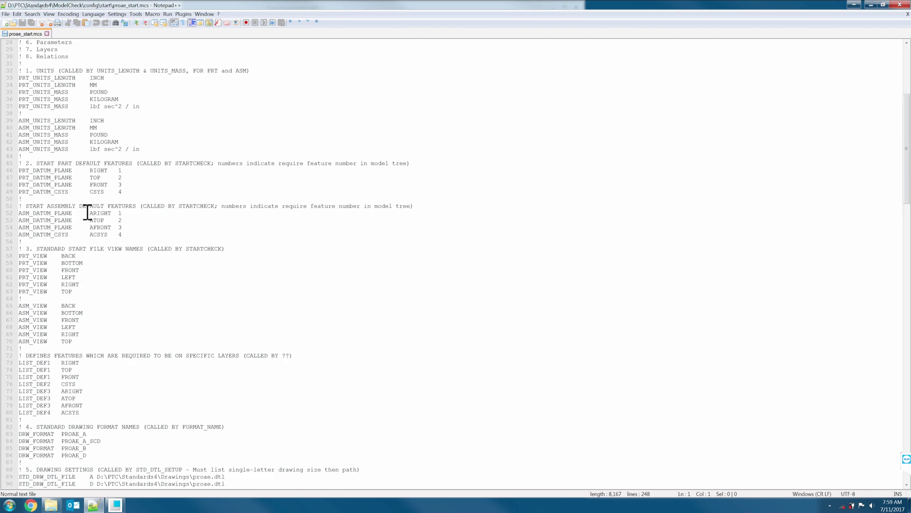
scroll(88, 212, down, 10)
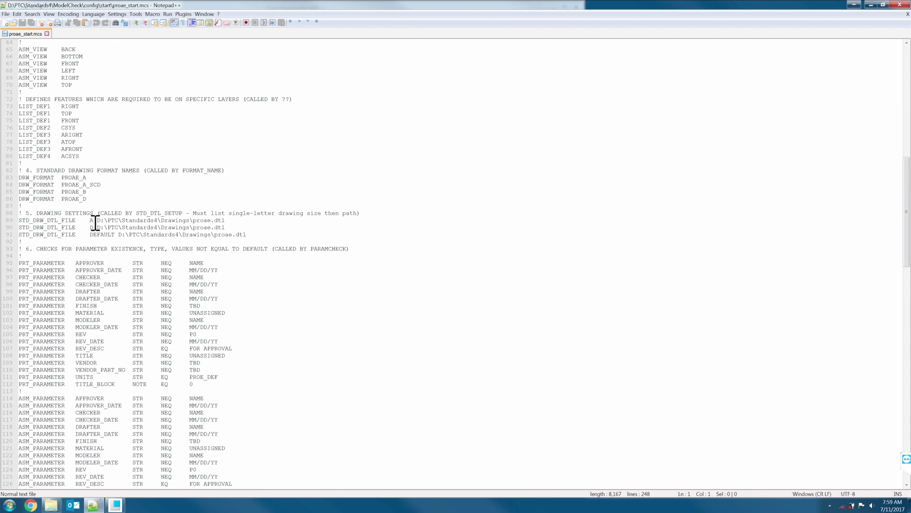
scroll(95, 222, down, 1)
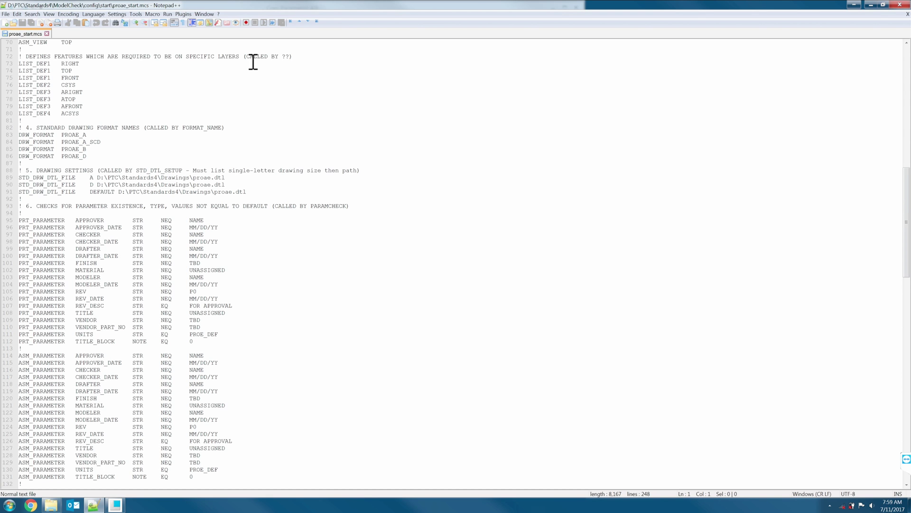
double_click(344, 3)
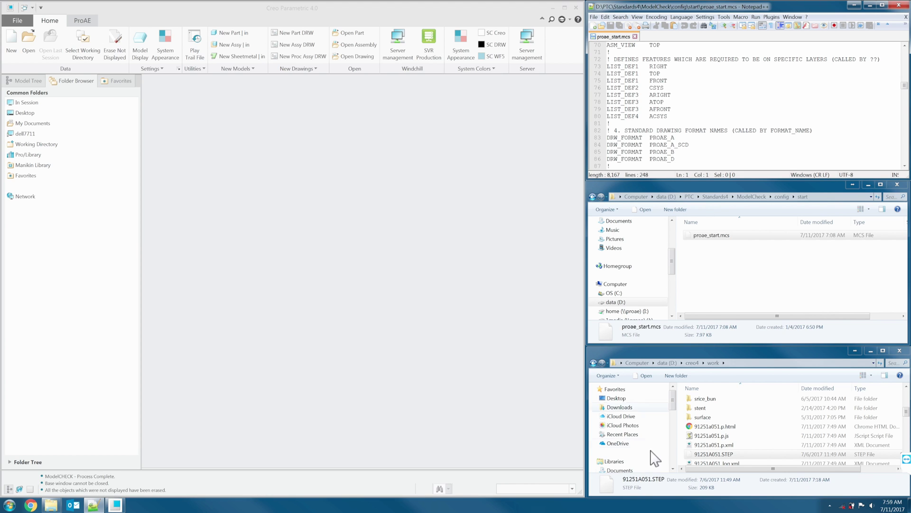
Step: Re-import 91251A051.STEP into Creo as a new part
drag(710, 459, 404, 284)
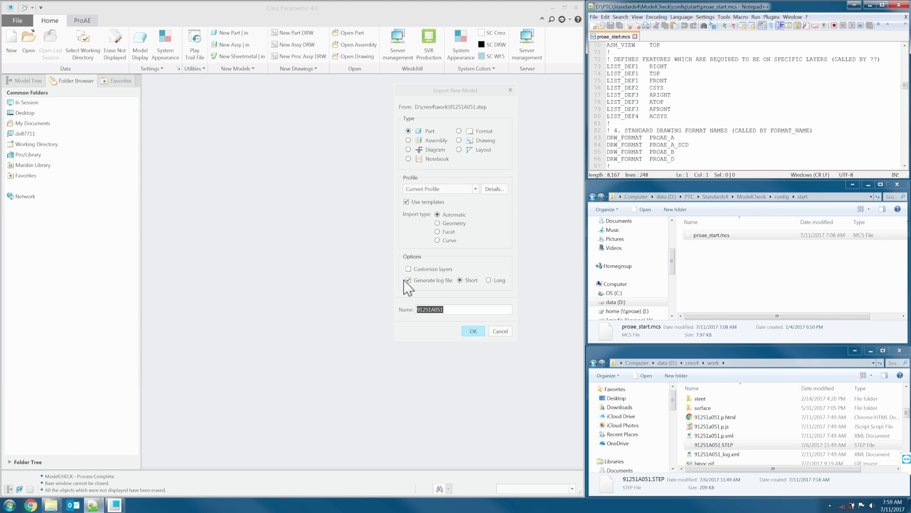
click(474, 332)
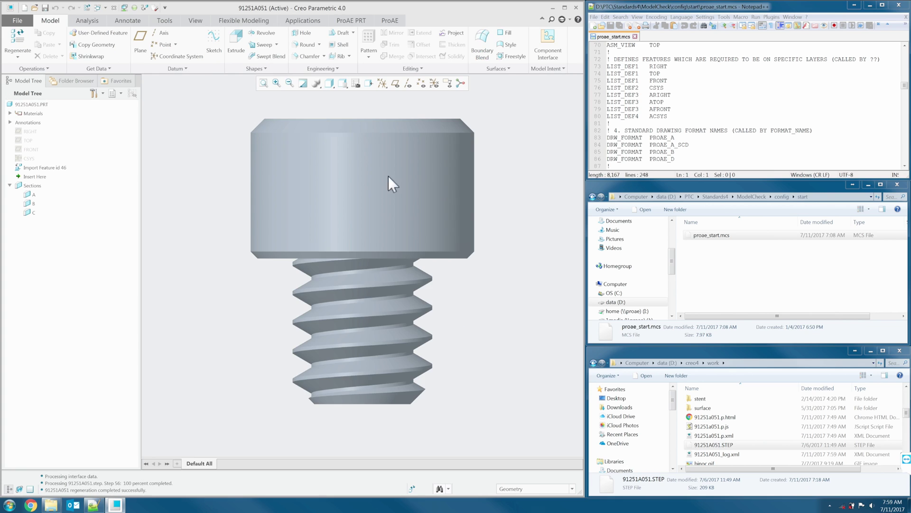
Step: Run ModelCHECK Regenerate from the ProAE tab, then close the report showing no errors
click(390, 20)
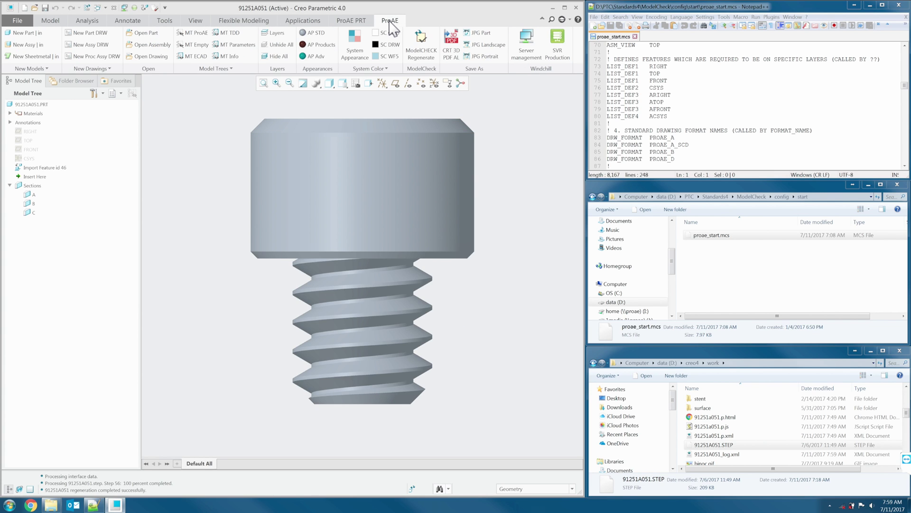
click(423, 52)
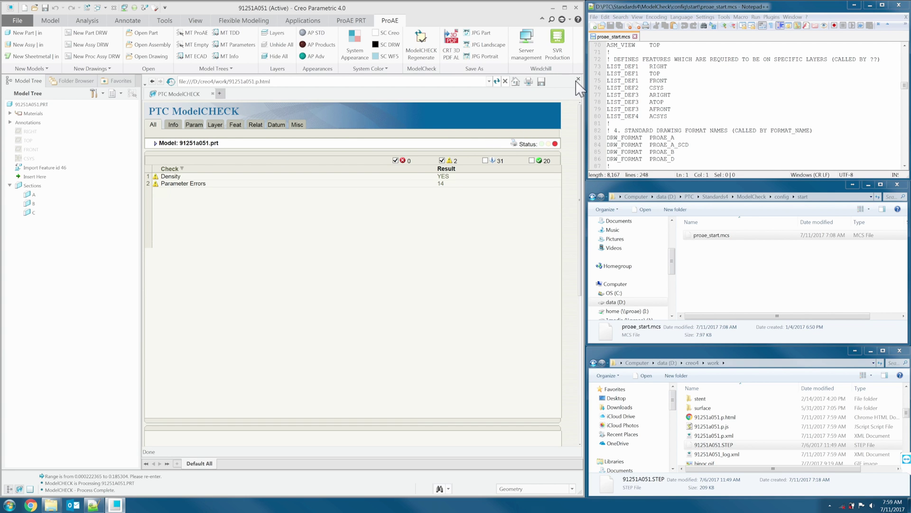
click(578, 79)
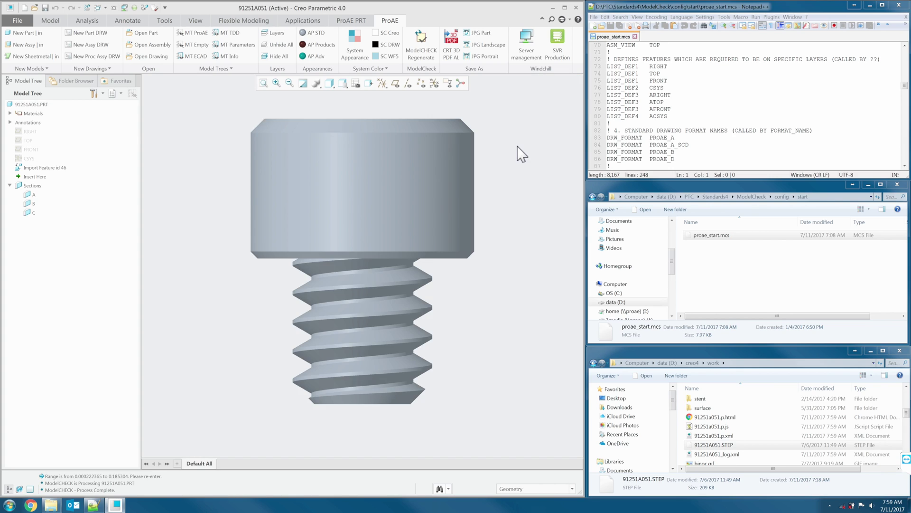